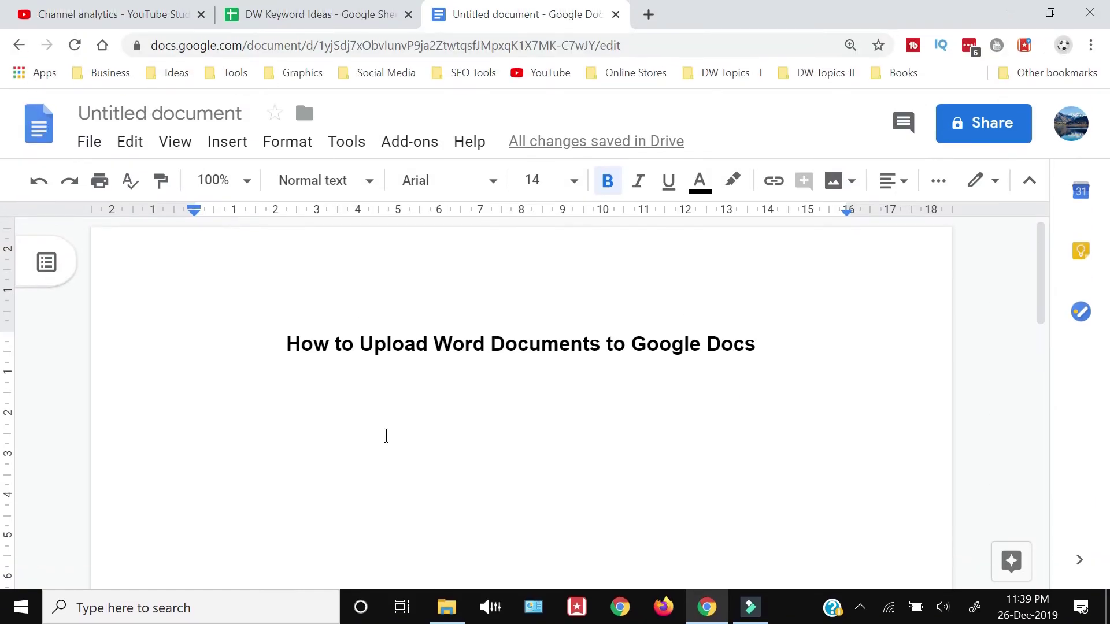
- Open the File > Open dialog, browse My Drive and Shared with me, then reach Upload
{"action": "left_click", "coordinate": [88, 143]}
{"action": "left_click", "coordinate": [109, 281]}
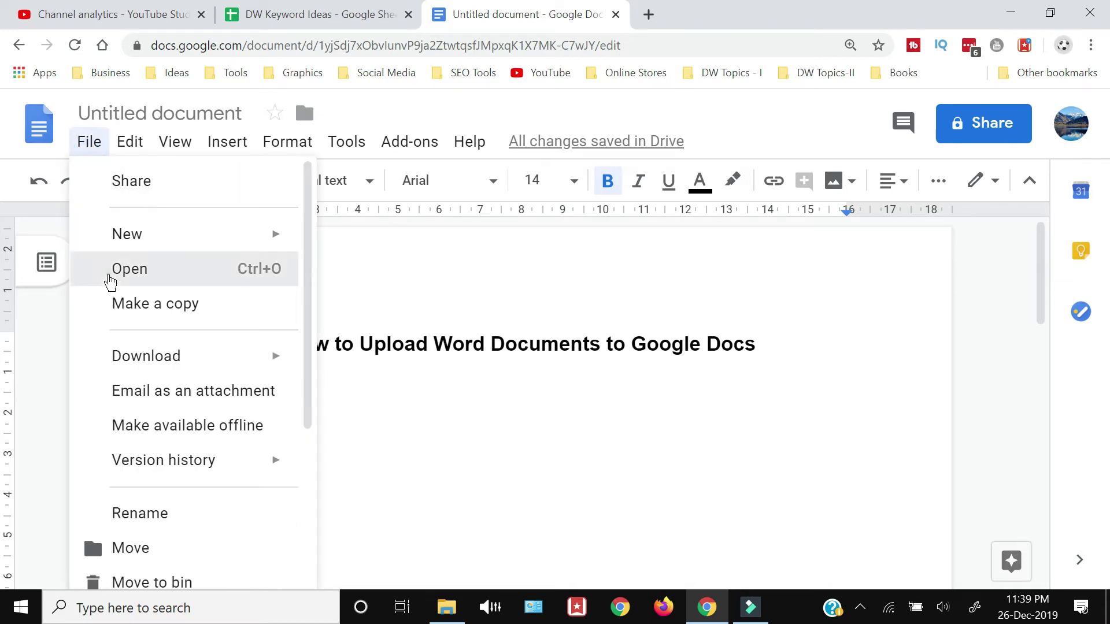
{"action": "left_click", "coordinate": [265, 224]}
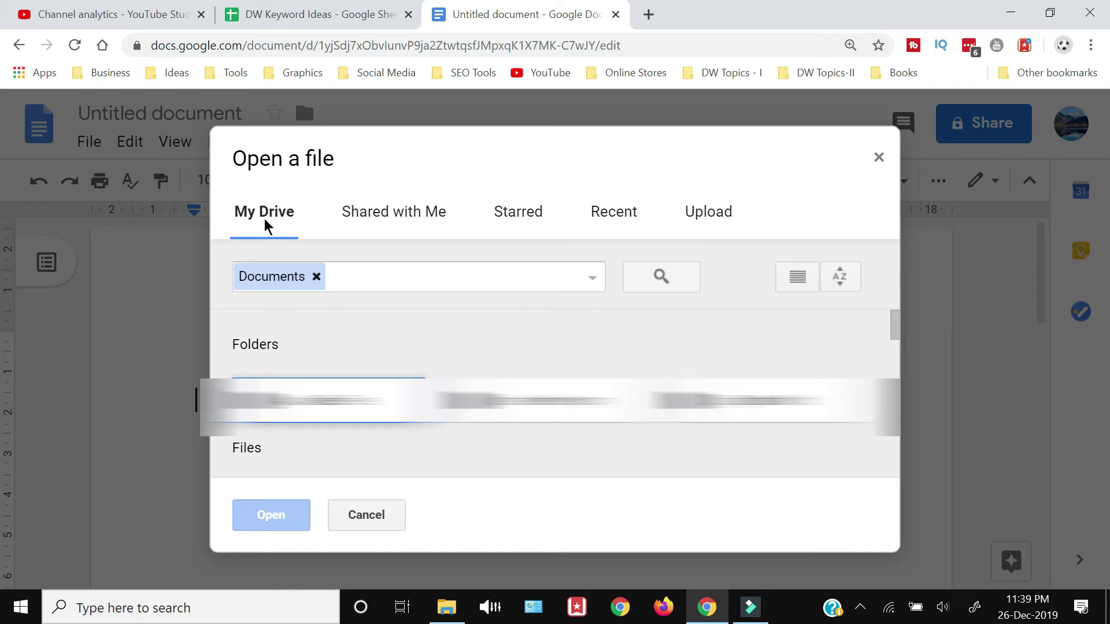
{"action": "left_click", "coordinate": [356, 222]}
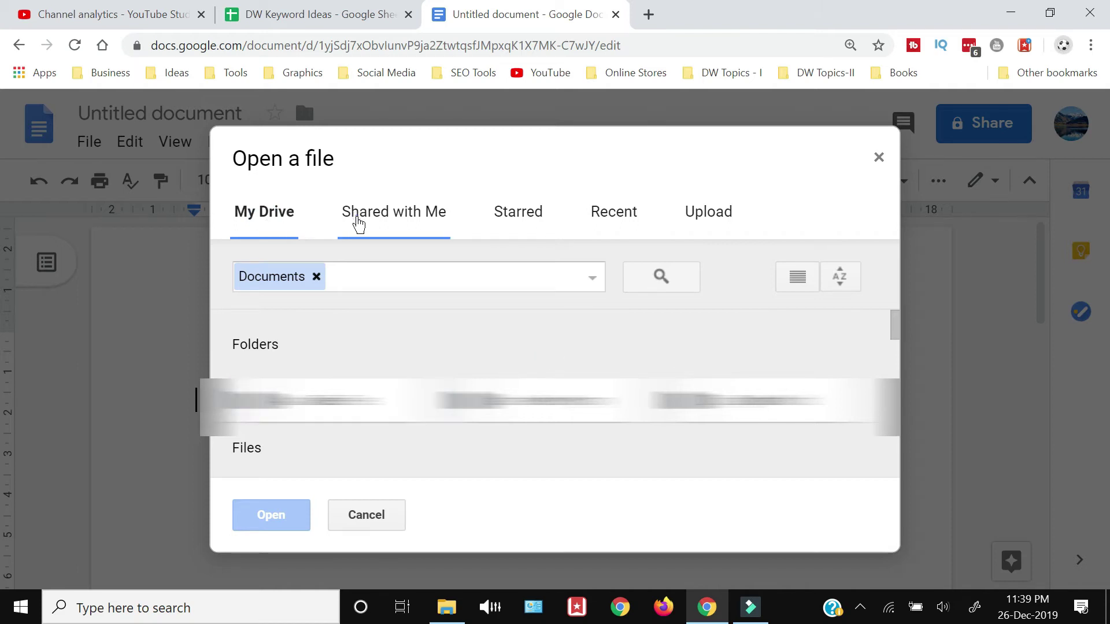
{"action": "left_click", "coordinate": [690, 217]}
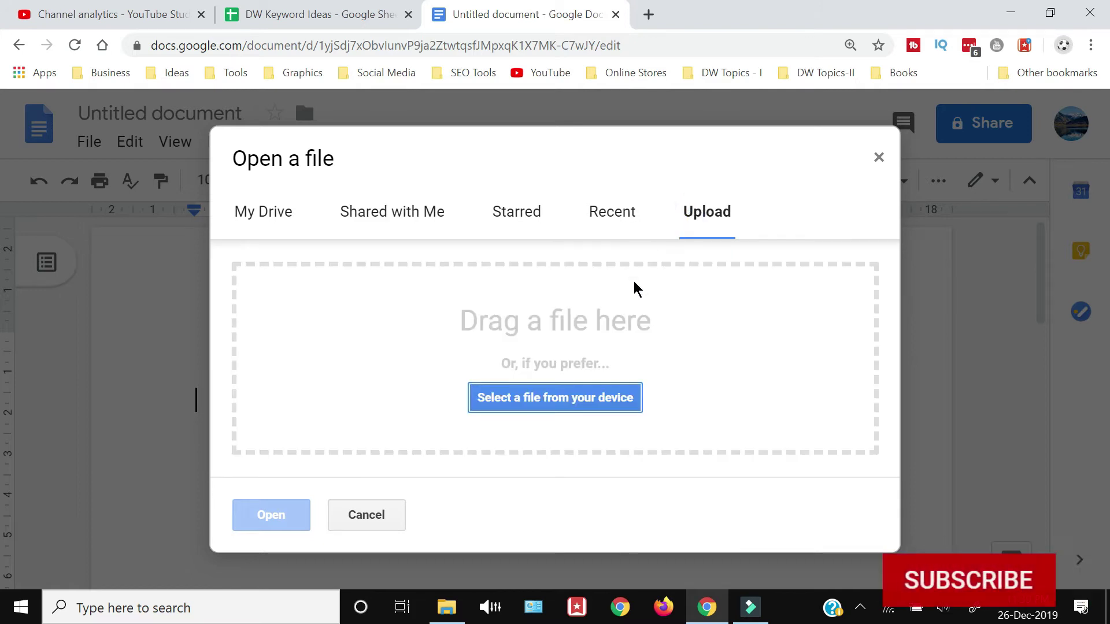
- Pick 'New Microsoft Word Document' from the device and start its upload
{"action": "left_click", "coordinate": [551, 406]}
{"action": "left_click", "coordinate": [277, 130]}
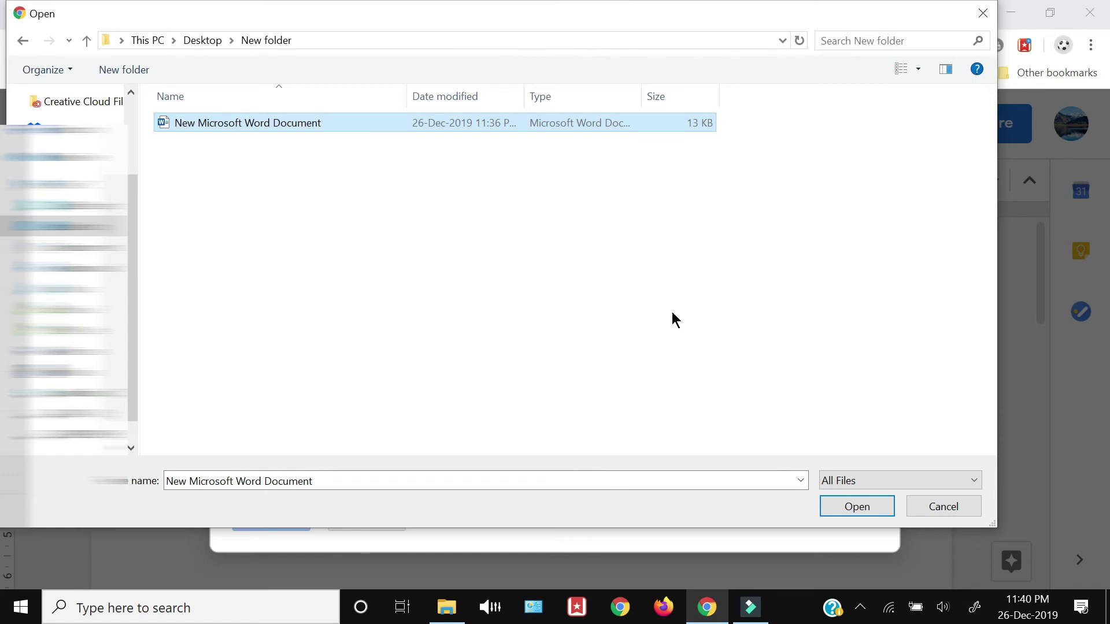
{"action": "left_click", "coordinate": [877, 512]}
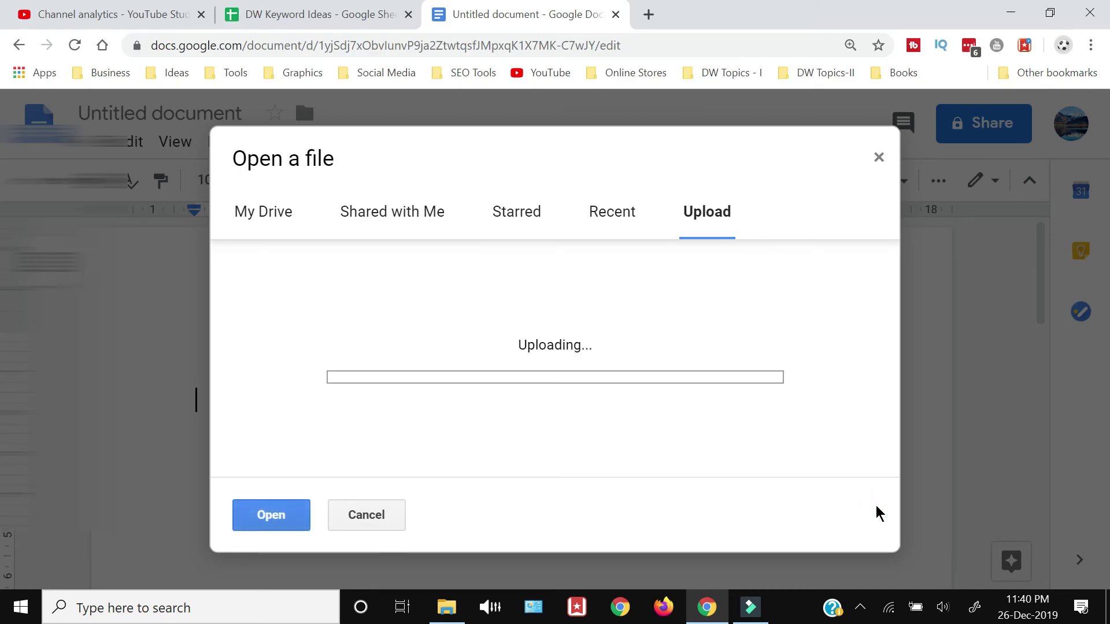